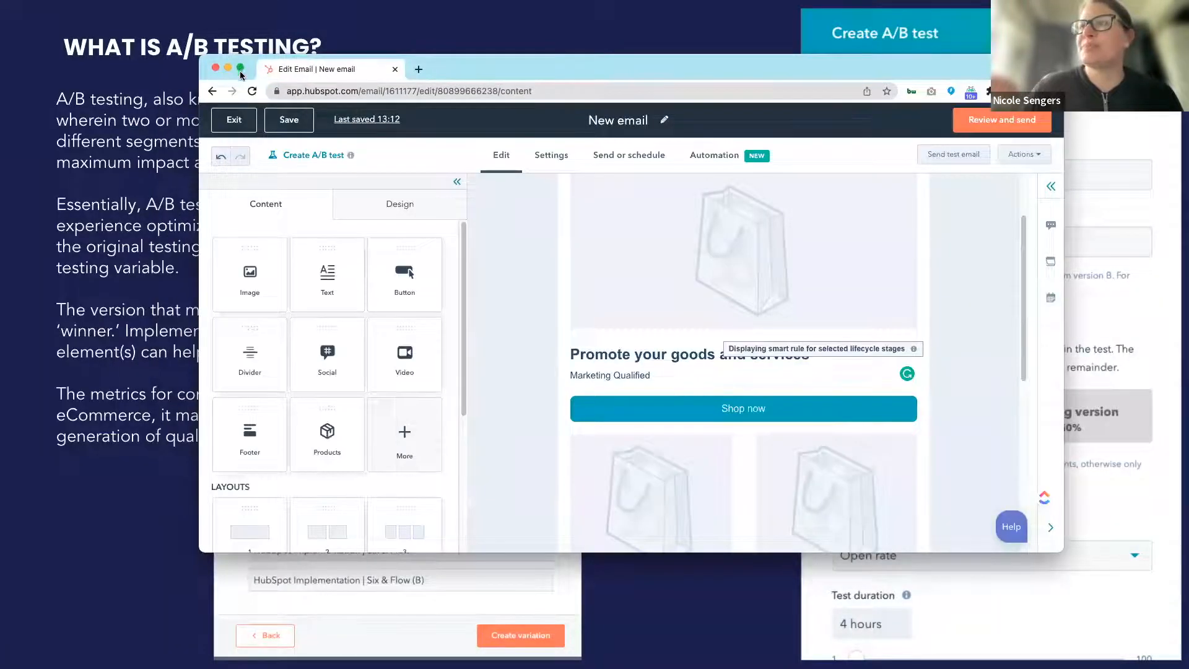
Step: Start an A/B test for the email, keeping New email as version A and naming version B "New email.B"
left_click(241, 67)
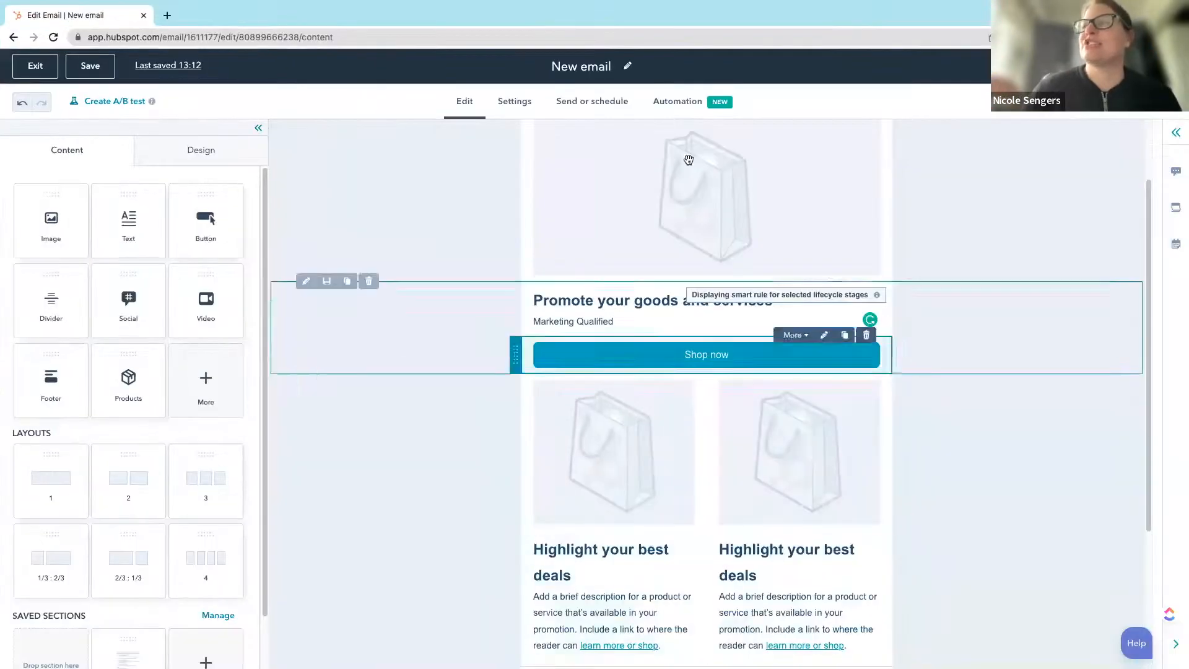
scroll(594, 262, "up", 2)
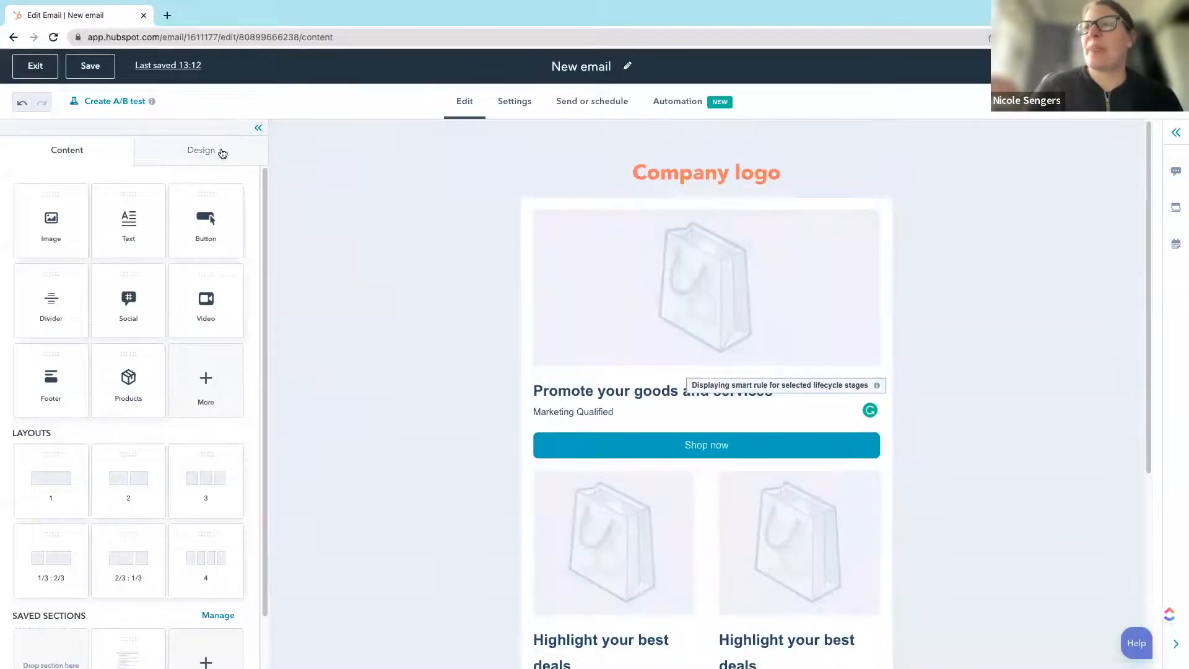
left_click(121, 104)
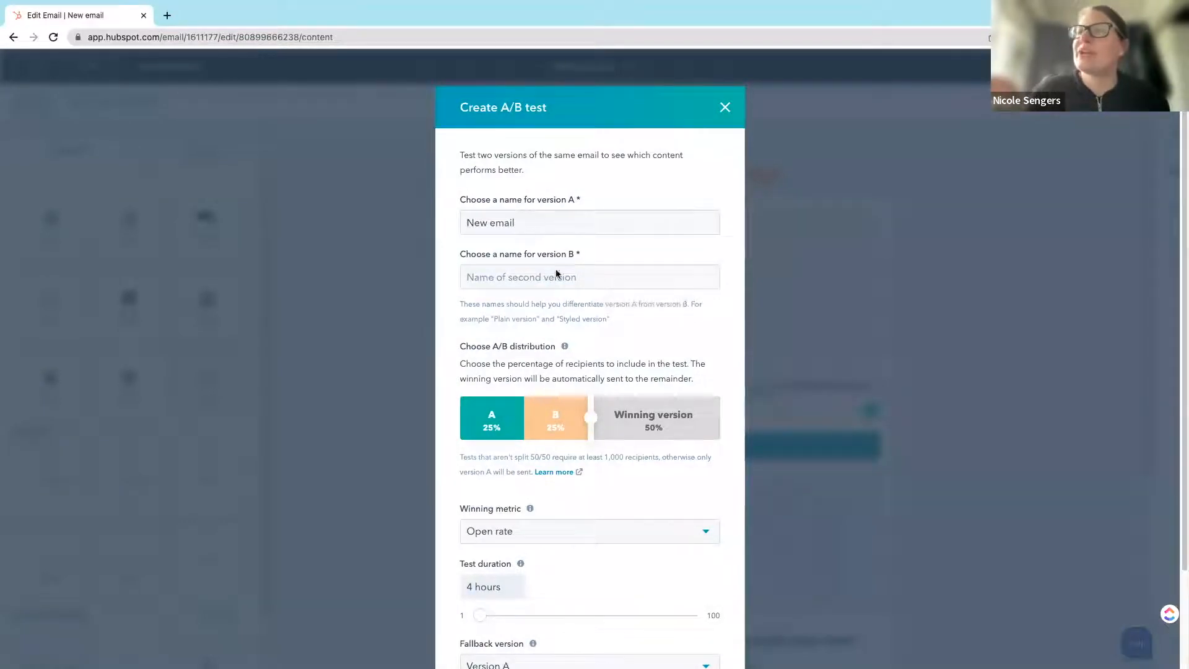
left_click_drag(524, 222, 451, 224)
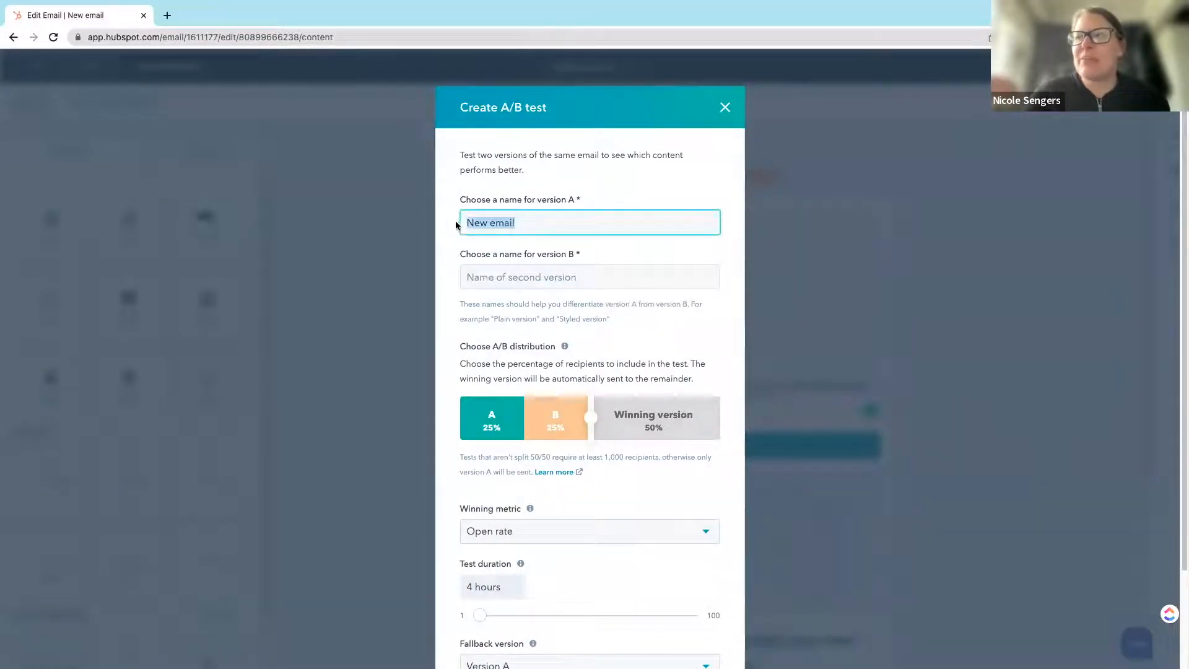
left_click(529, 221)
left_click(539, 276)
left_click_drag(532, 222, 362, 202)
key("ctrl+c")
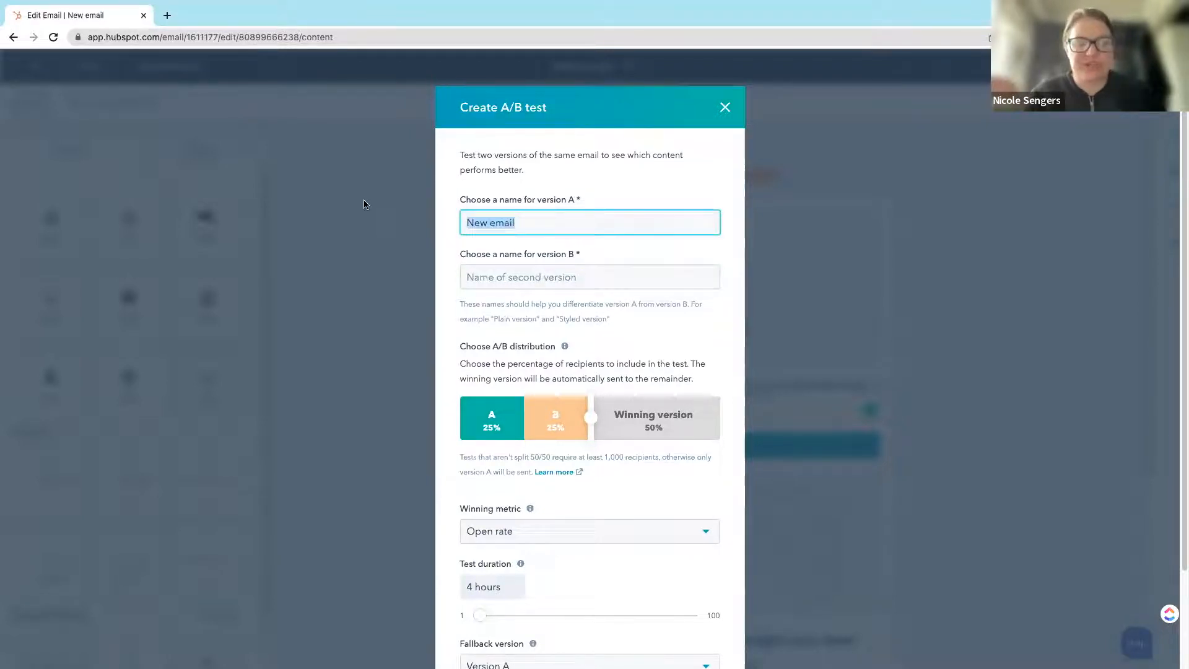
left_click(528, 275)
key("ctrl+v")
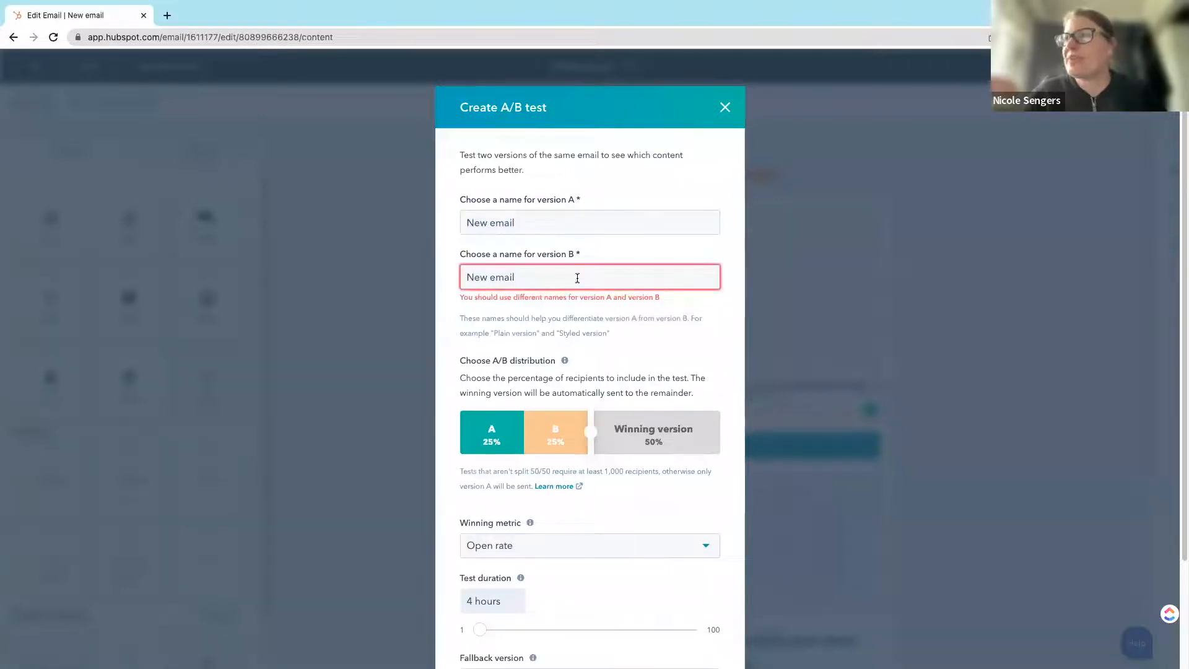
type(".B")
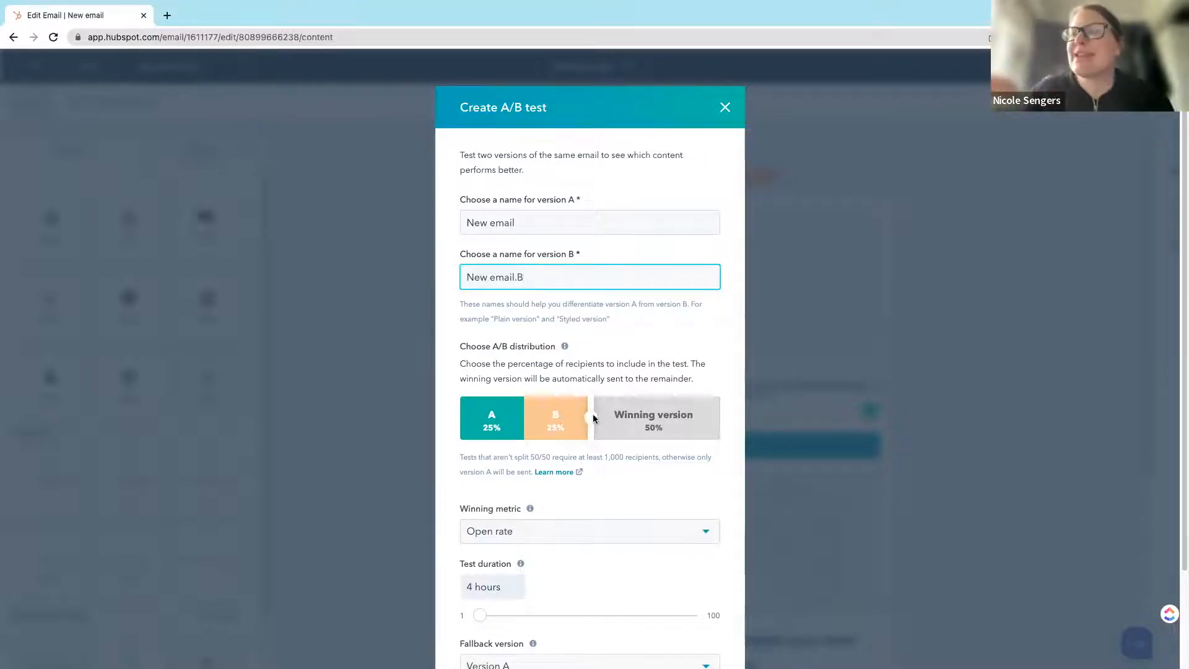
Step: Try an A/B distribution of 36% each with 28% for the winning version, then restore the 25/25/50 split
left_click_drag(593, 416, 586, 422)
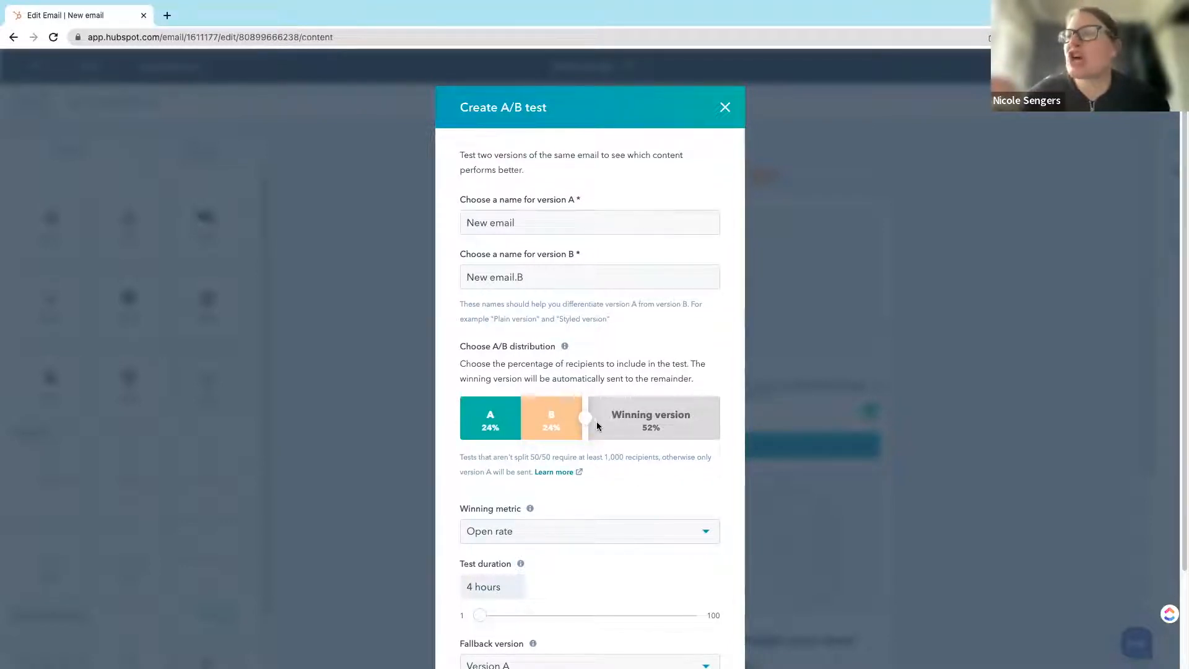
mouse_move(590, 419)
left_mouse_down()
mouse_move(507, 416)
mouse_move(590, 412)
left_mouse_up()
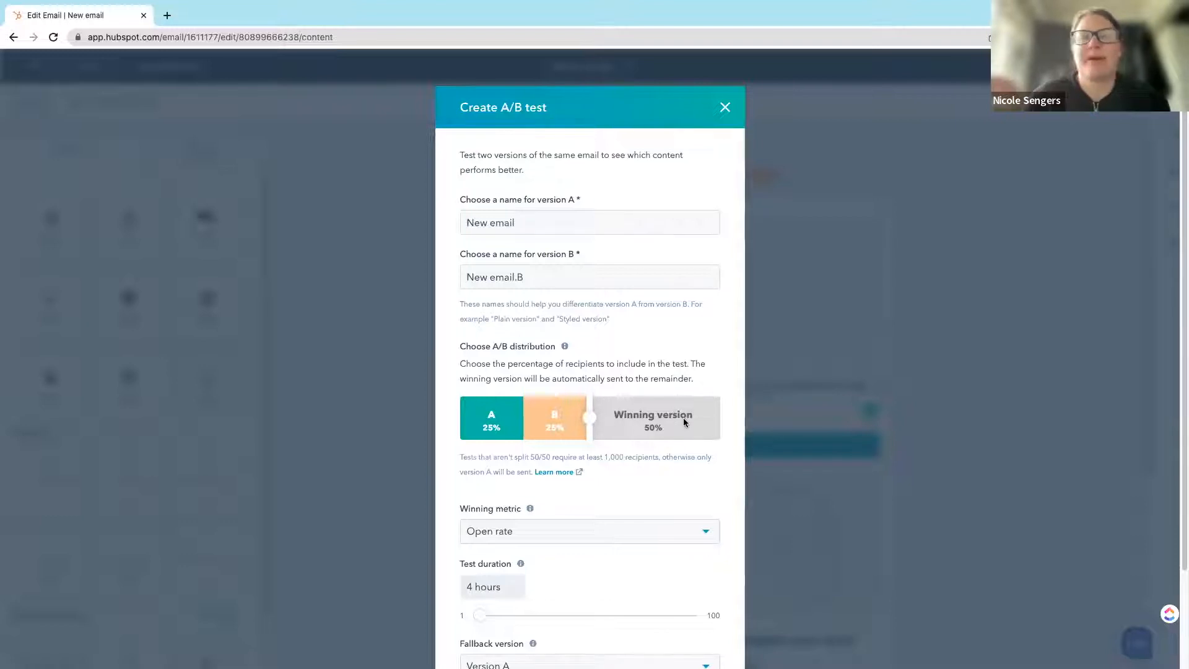
left_click_drag(590, 419, 648, 420)
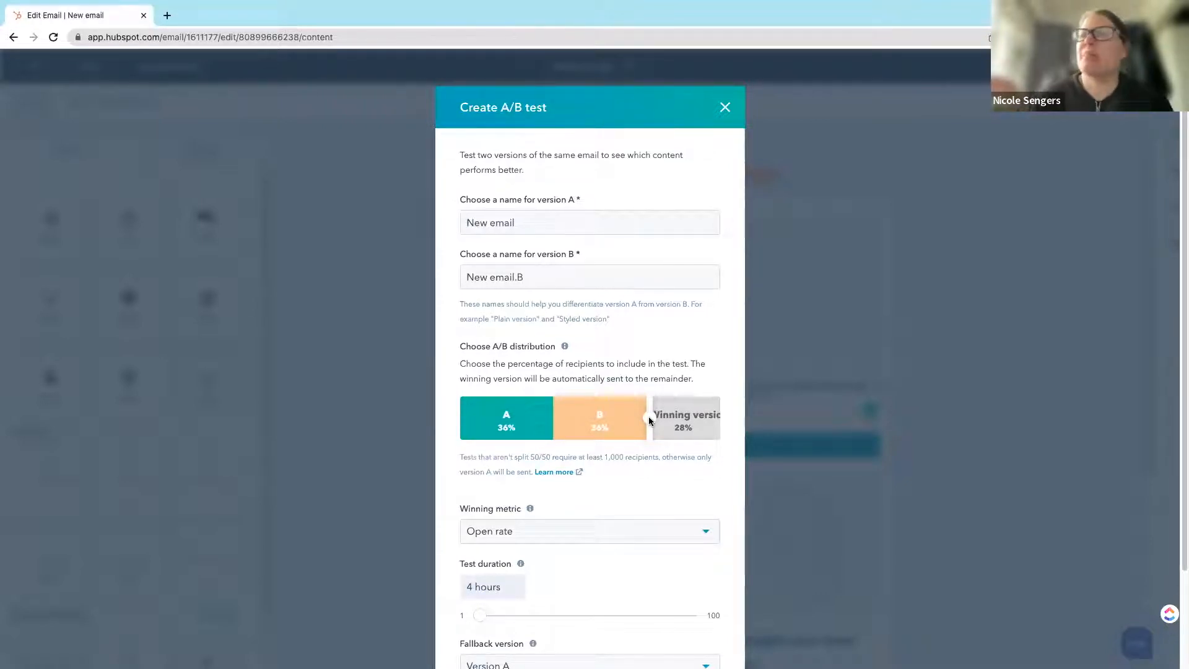
left_click_drag(649, 417, 589, 421)
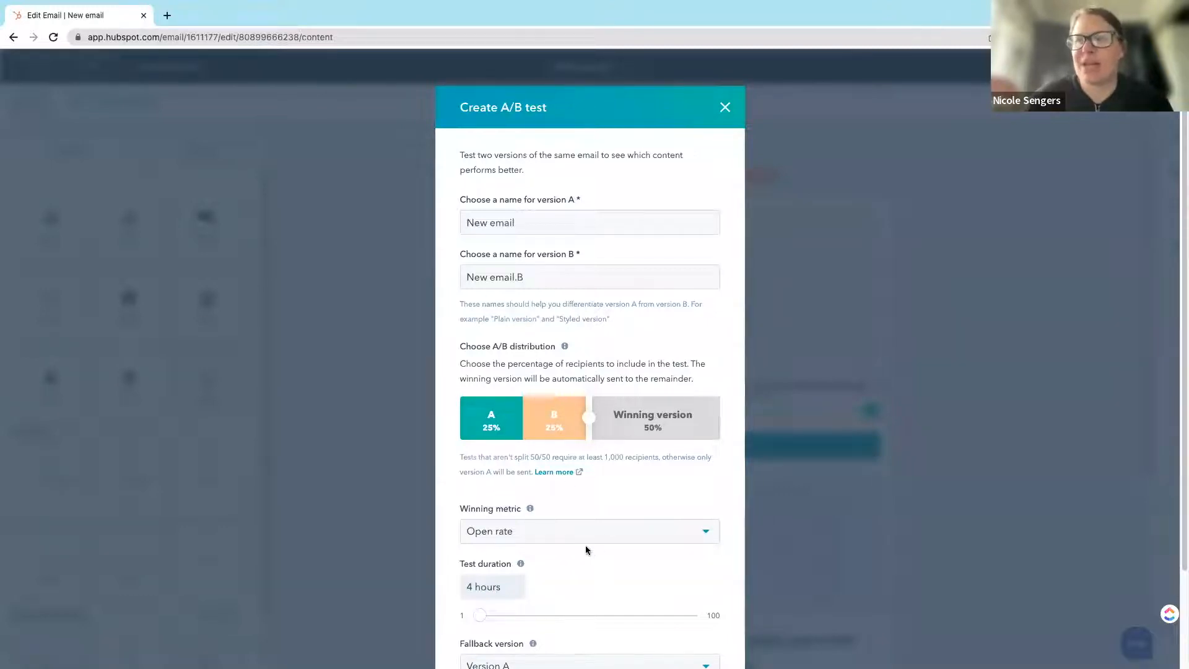
Step: Choose Open rate as the winning metric of the A/B test
scroll(586, 545, "down", 2)
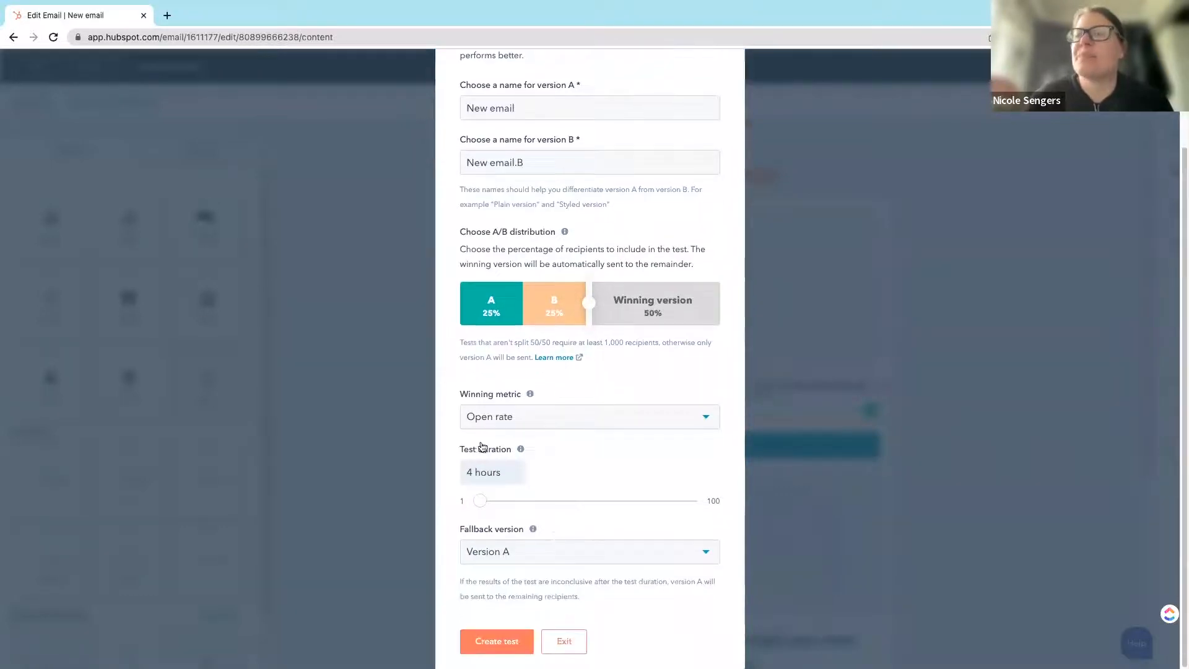
left_click(534, 417)
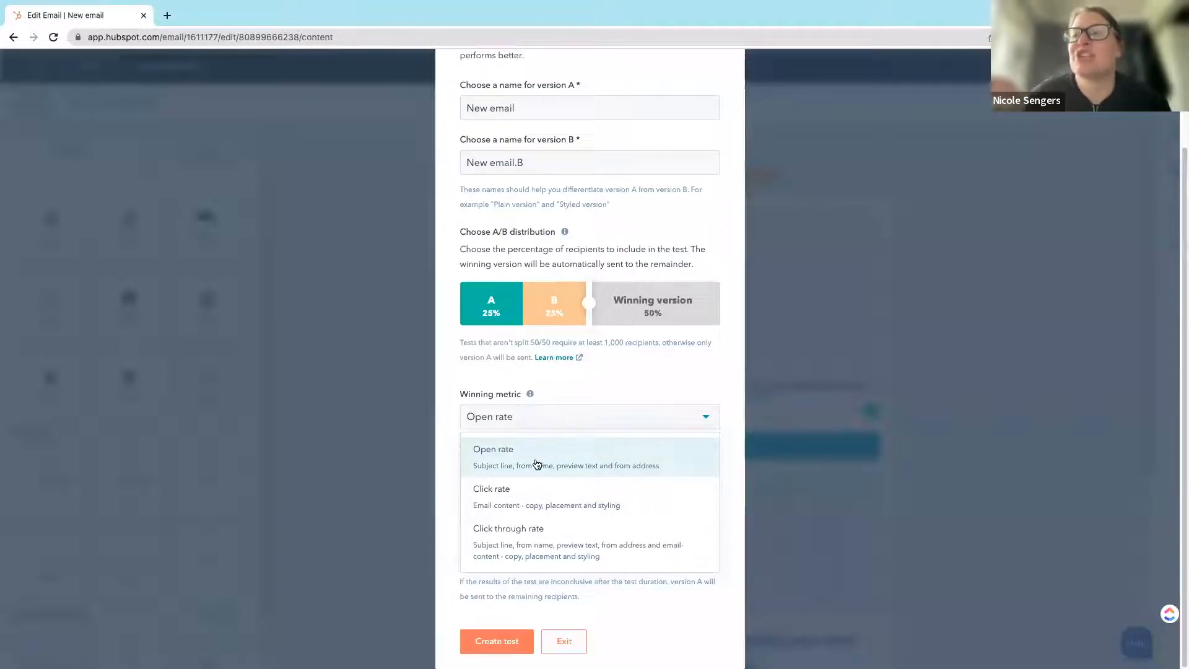
left_click(570, 460)
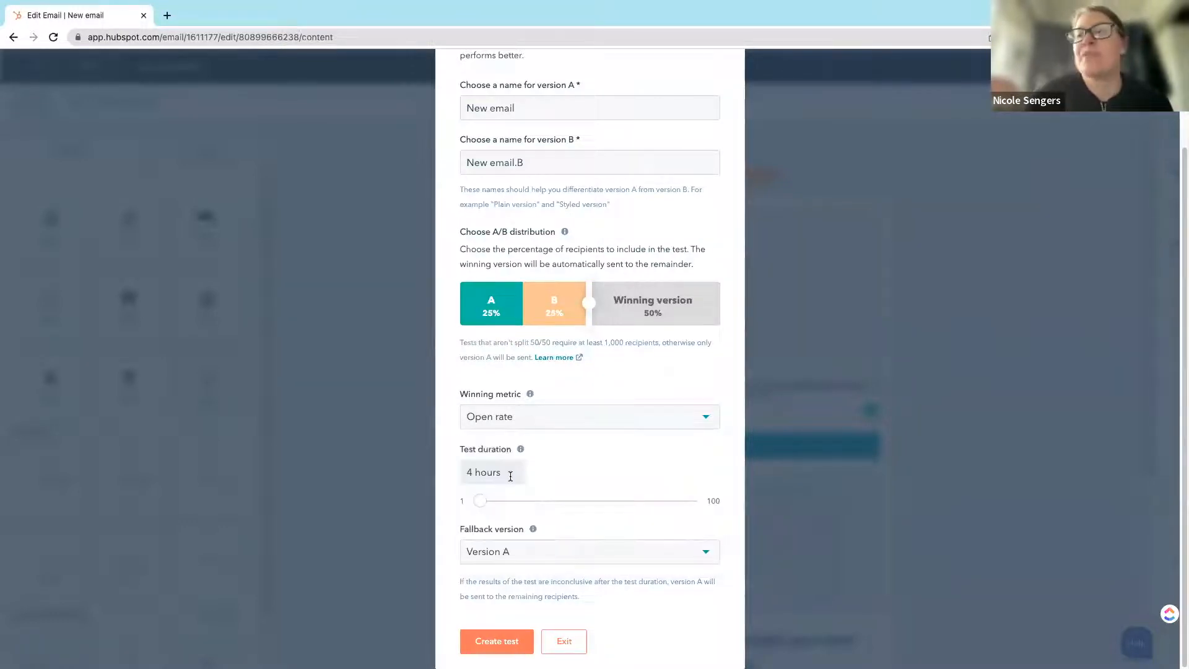
Step: Set the test duration to 20 hours
mouse_move(521, 449)
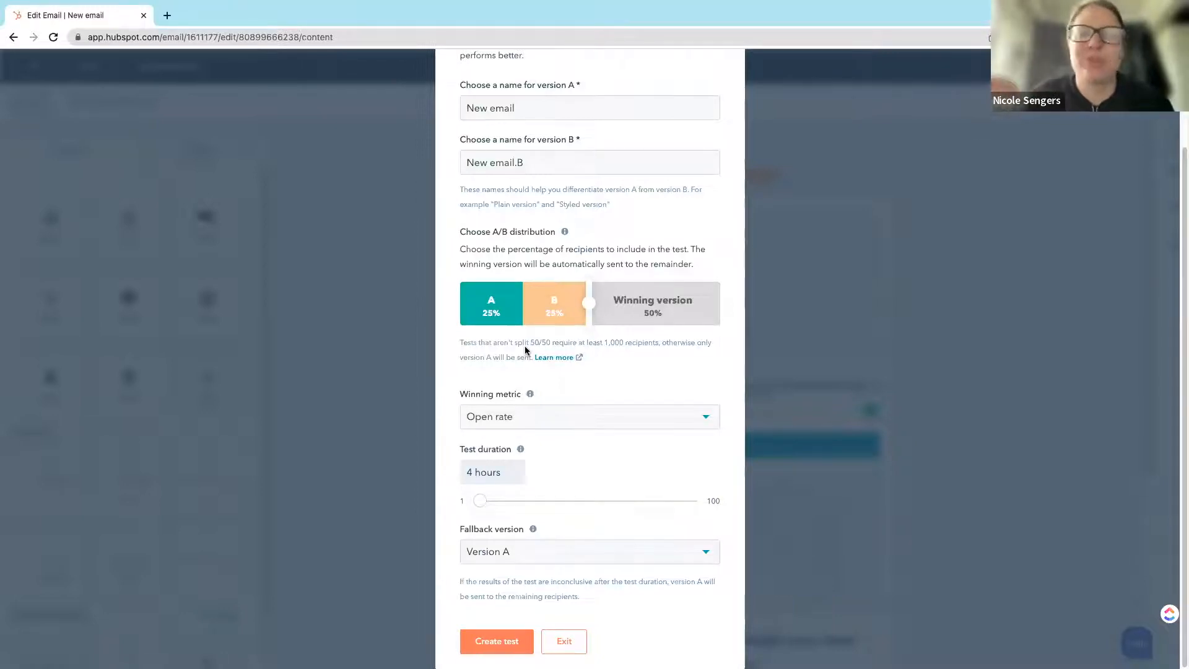
left_click_drag(479, 499, 524, 498)
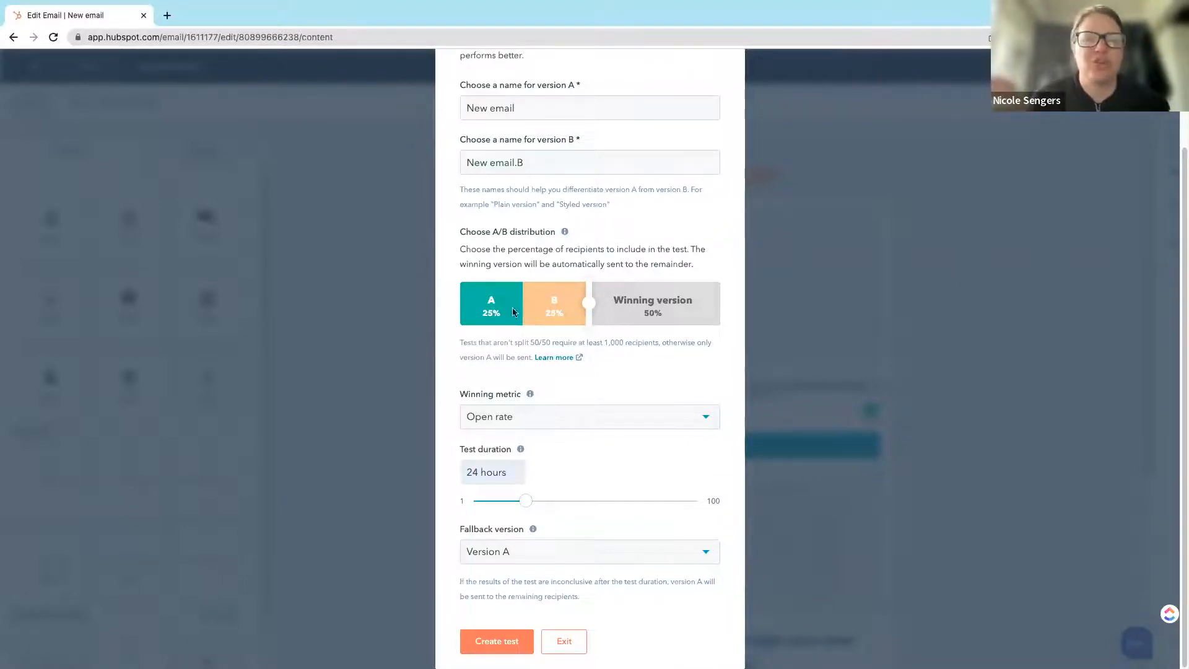
left_click_drag(526, 501, 483, 504)
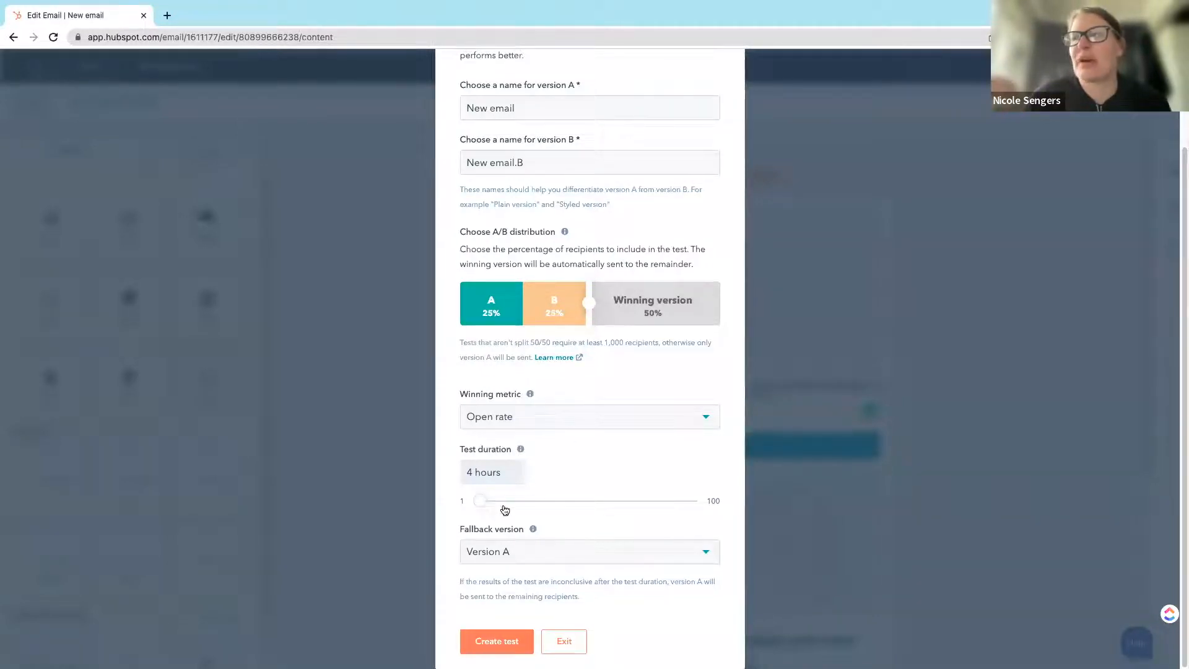
left_click_drag(482, 499, 515, 497)
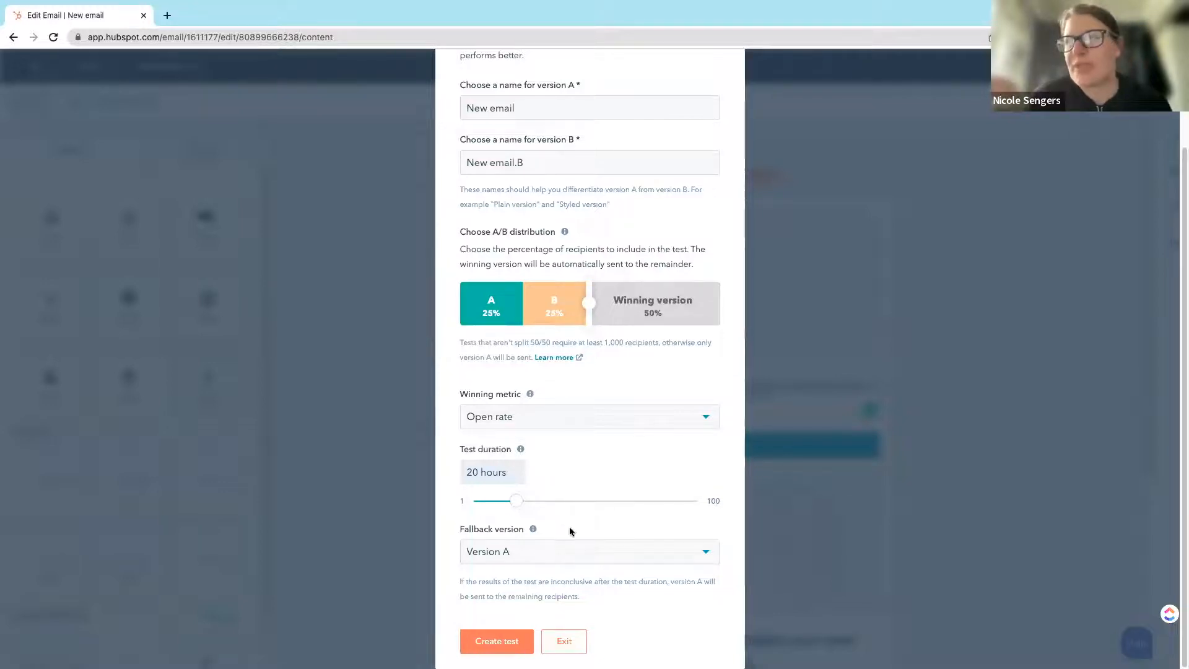
Step: Review the fallback version options, keep Version A, and create the A/B test
left_click(524, 557)
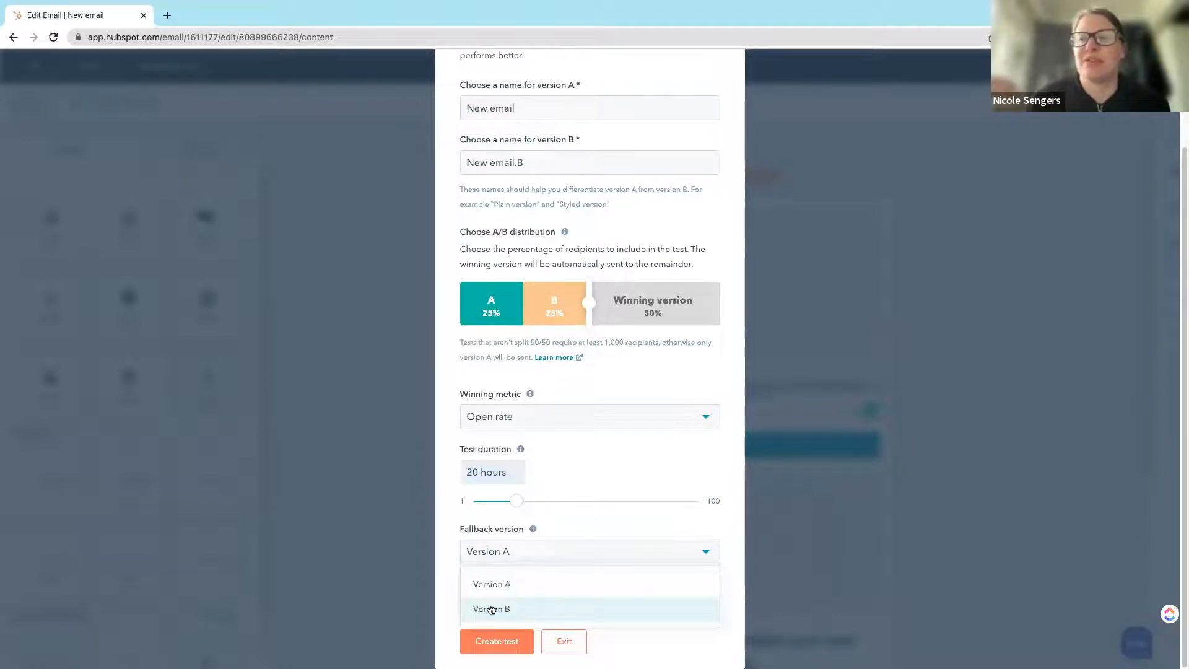
left_click(501, 515)
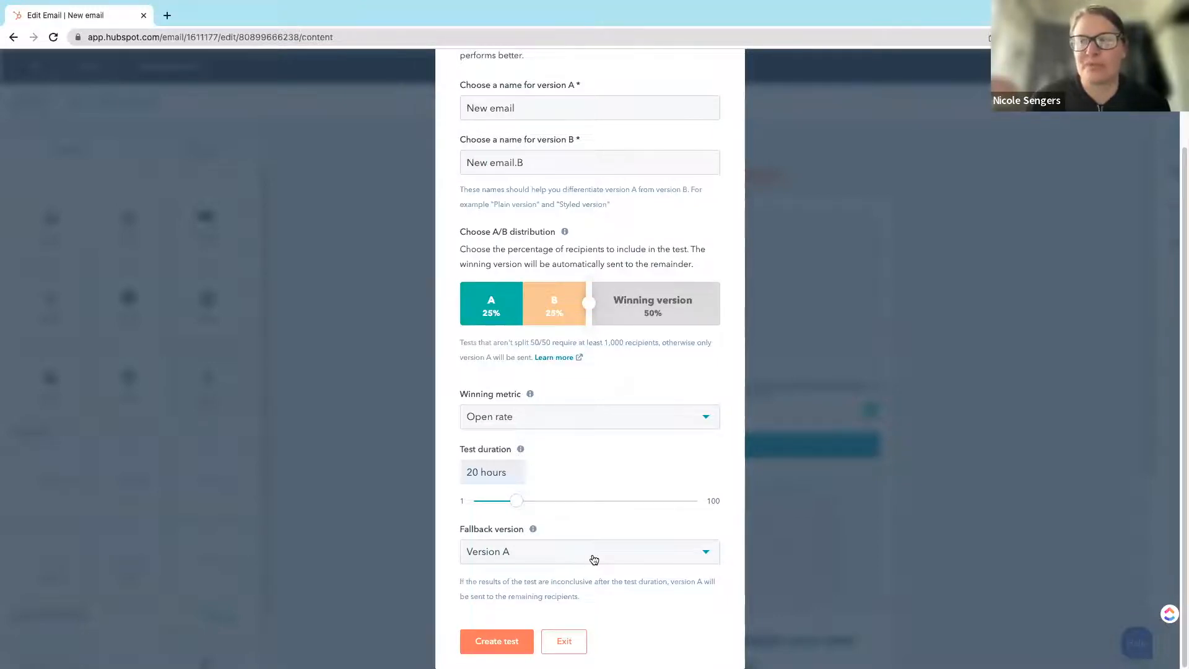
left_click(520, 646)
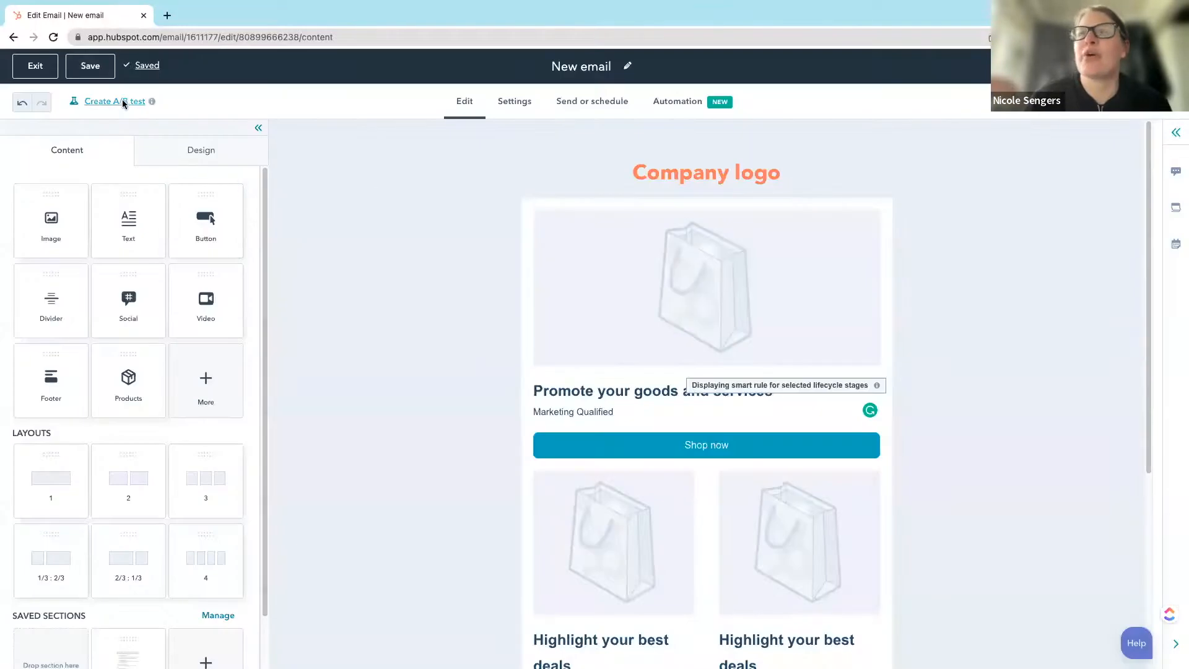
Step: Switch the editor to the New email.B (B) variation of the test
left_click(123, 104)
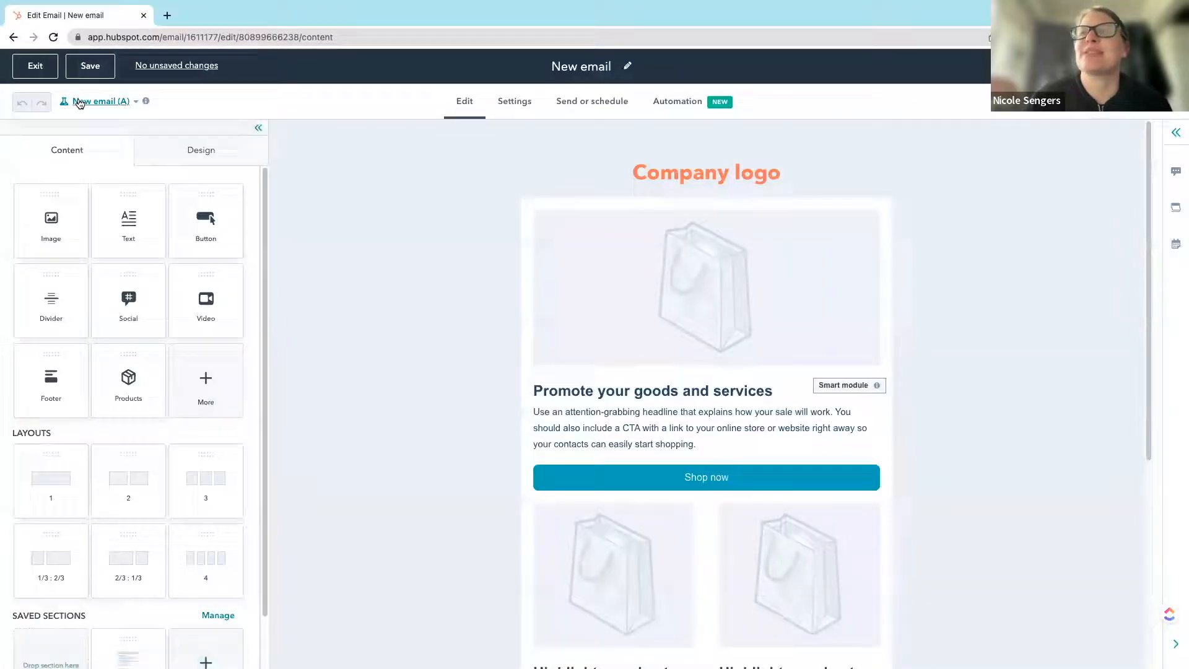
left_click(96, 101)
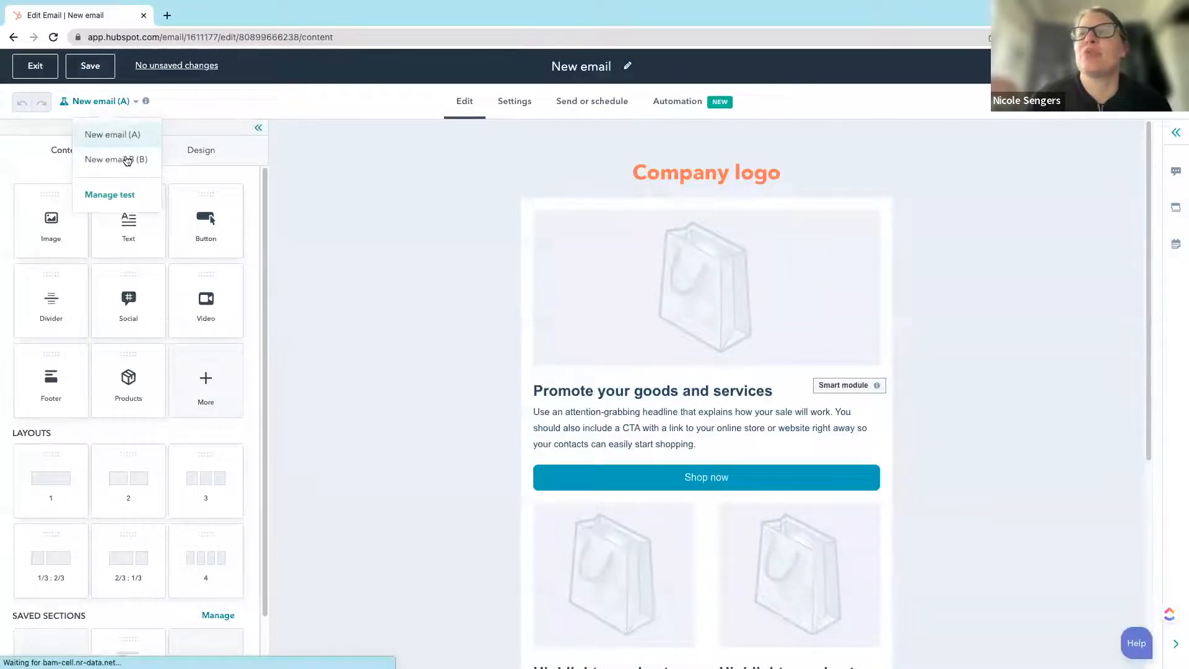
left_click(126, 162)
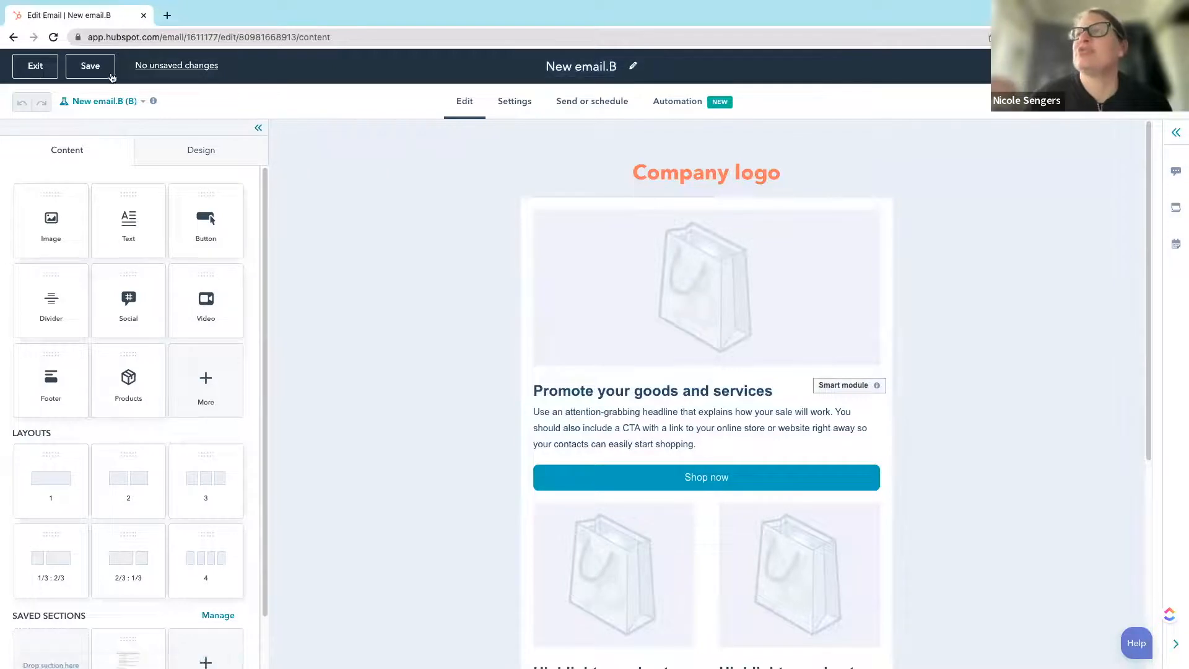
Step: Exit the editor to the marketing email list and filter it by the Regular A/B type
left_click(31, 69)
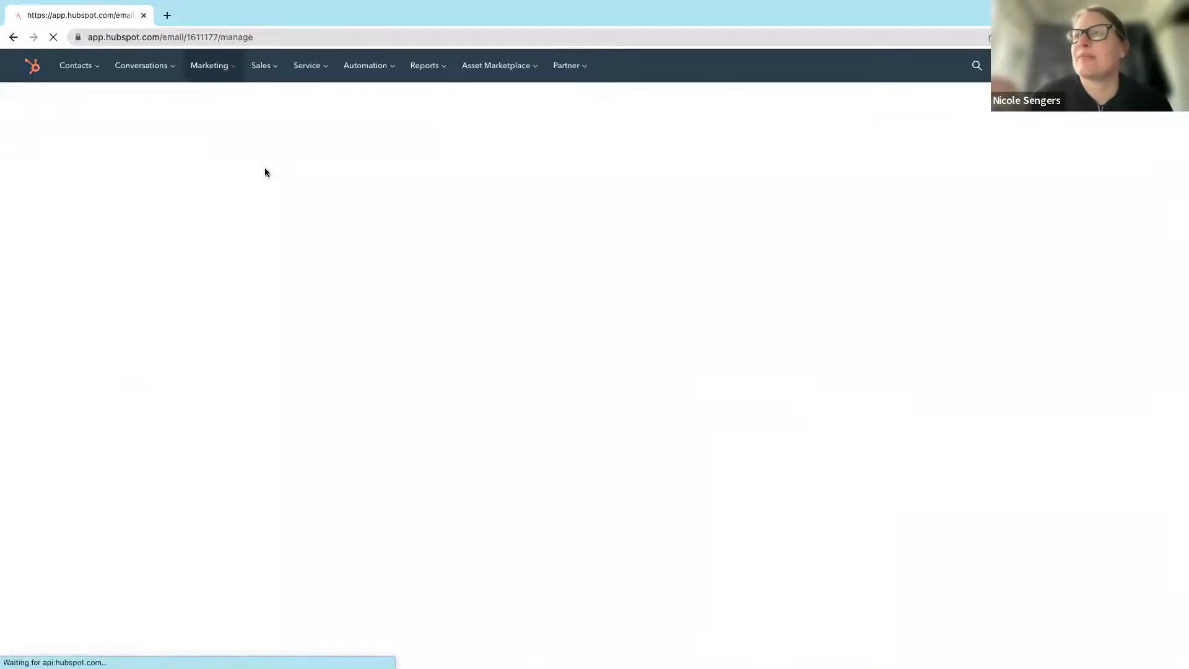
left_click(514, 171)
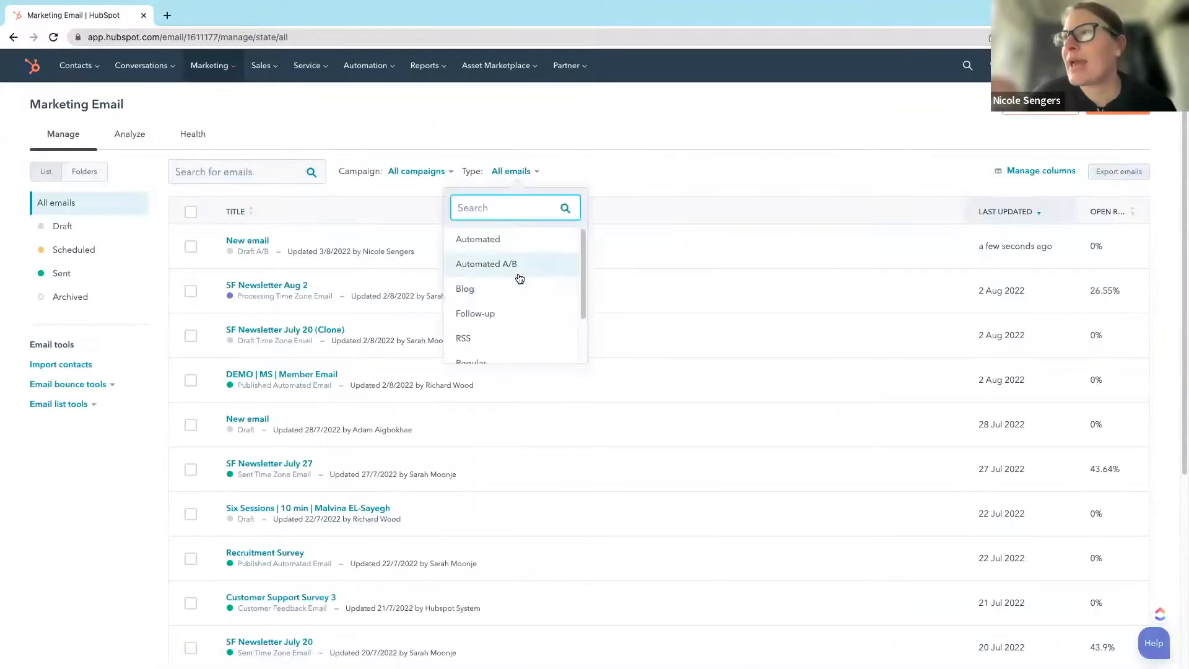
scroll(520, 345, "down", 1)
scroll(520, 344, "down", 2)
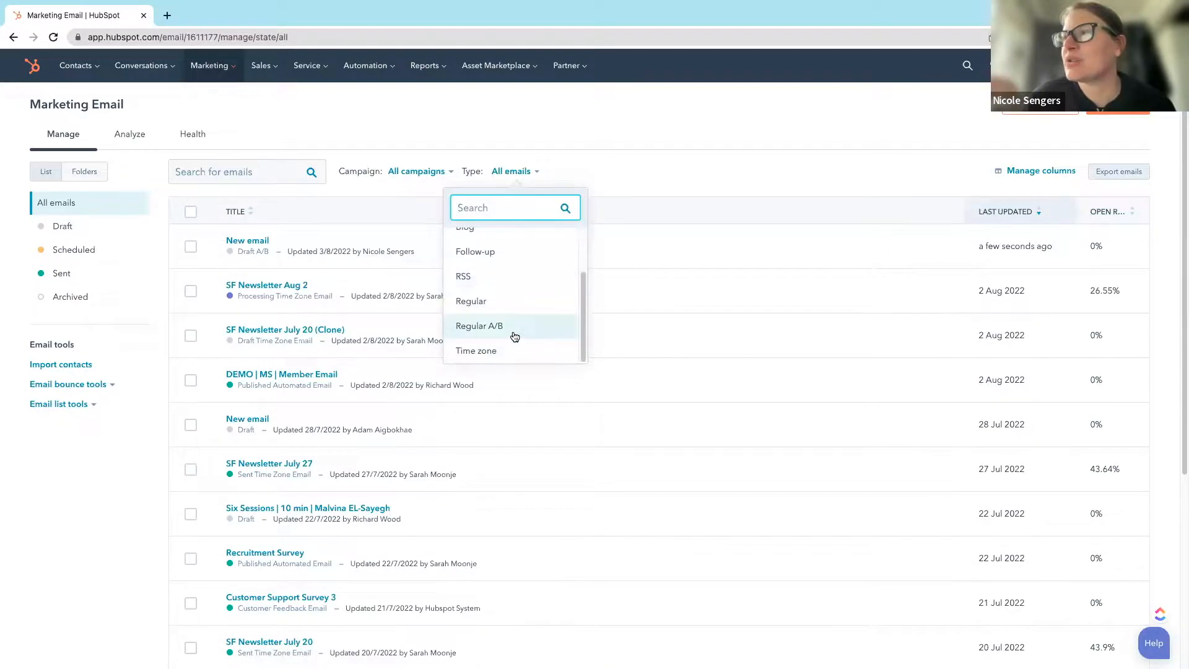
left_click(512, 335)
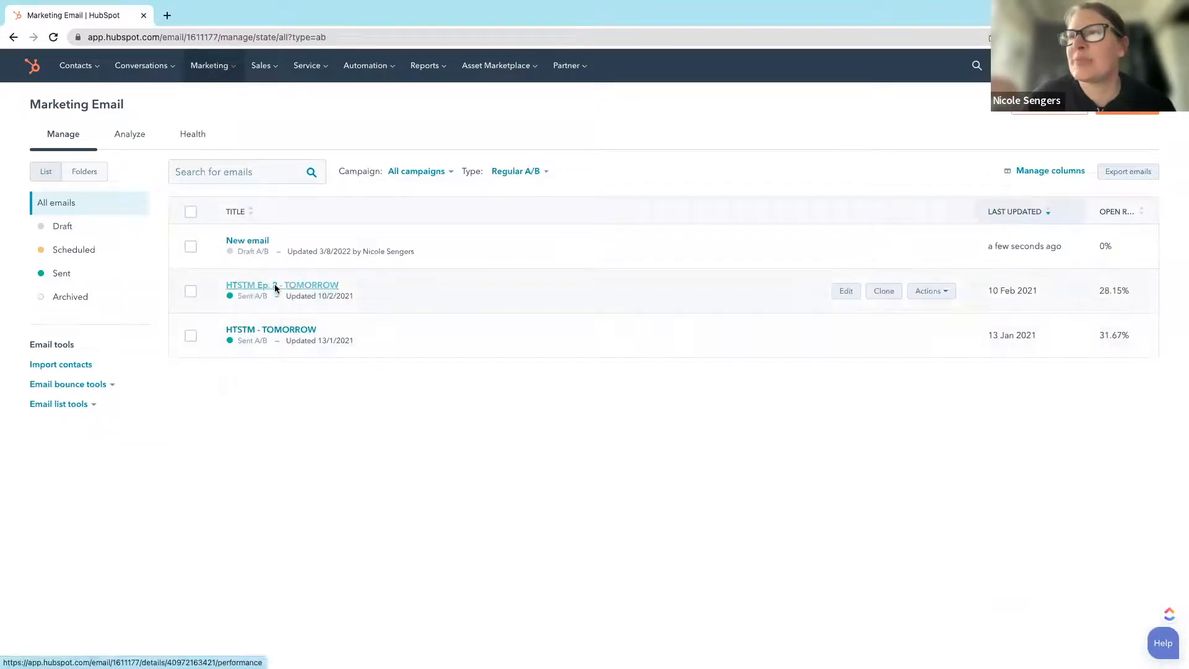
Step: Examine the test results of the sent email HTSTM Ep. 2 - TOMORROW, including both versions, the winning metric, duration and distribution
left_click(273, 285)
left_click(469, 257)
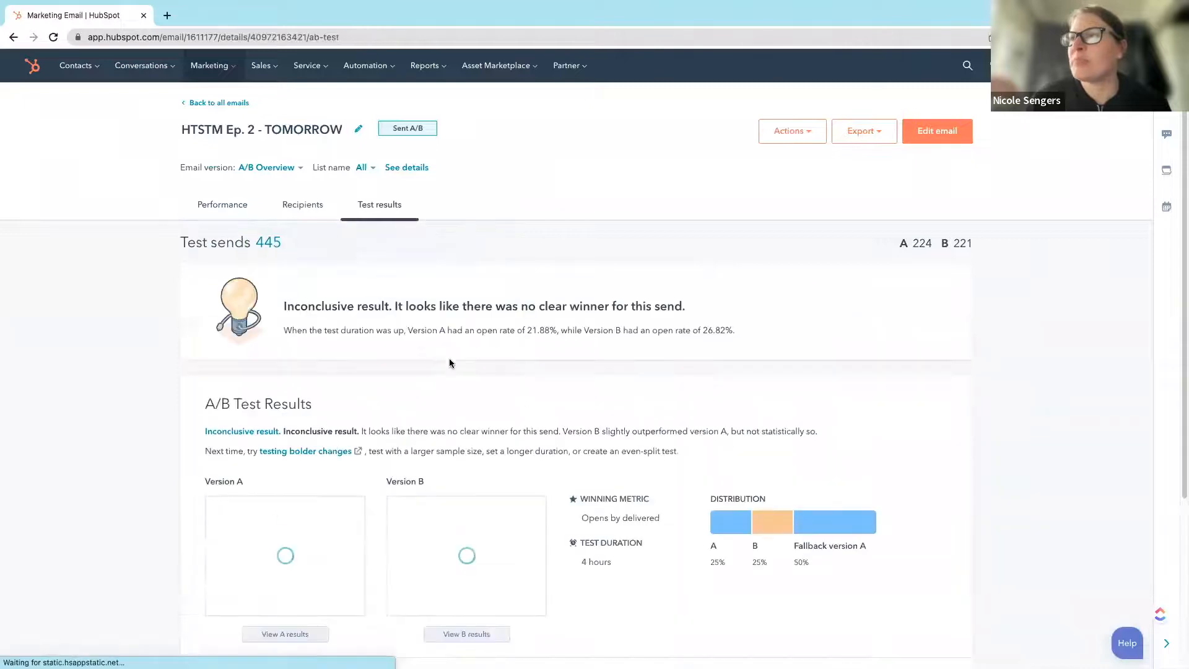
scroll(399, 472, "down", 4)
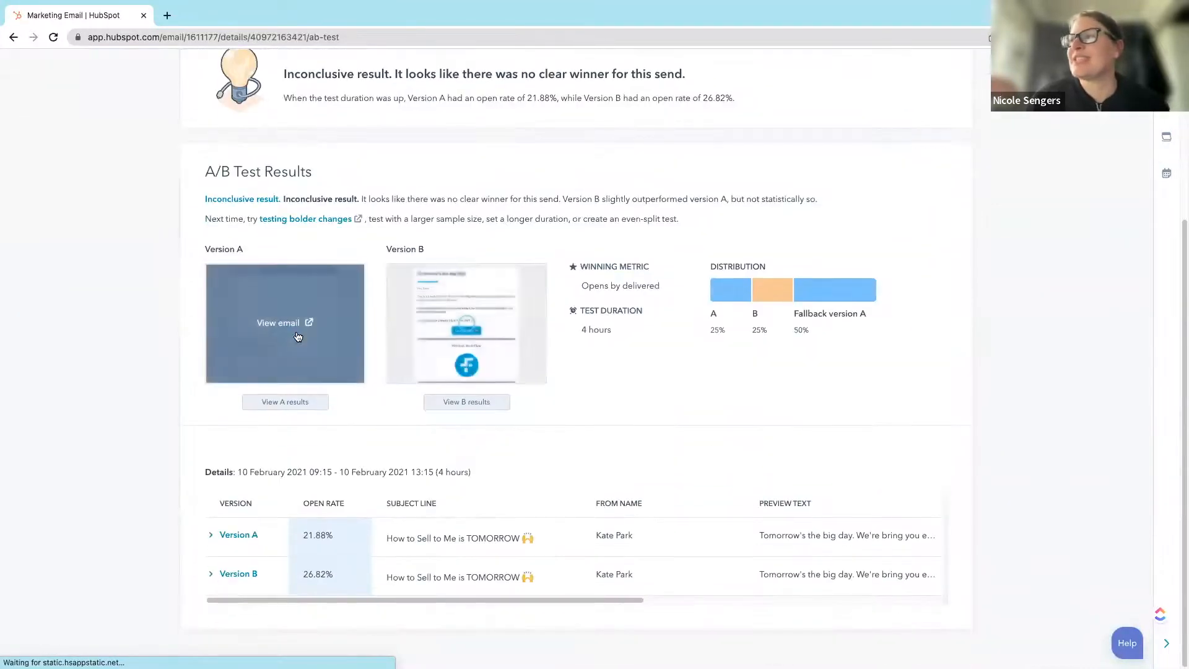
left_click_drag(611, 330, 564, 331)
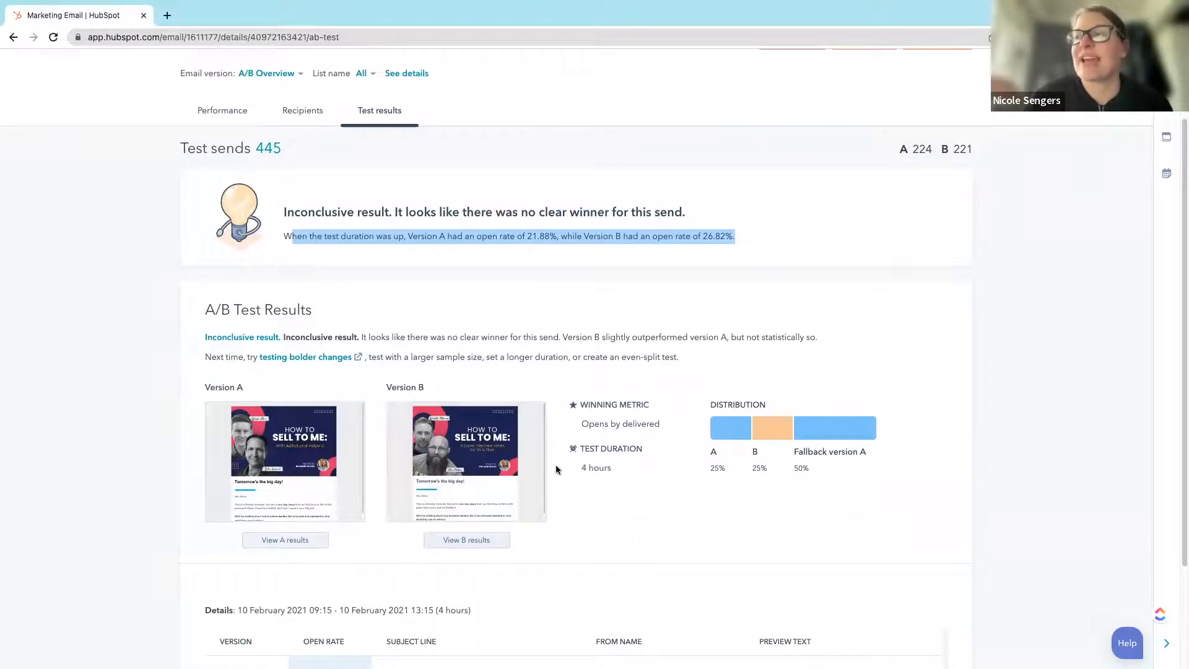
scroll(391, 488, "down", 2)
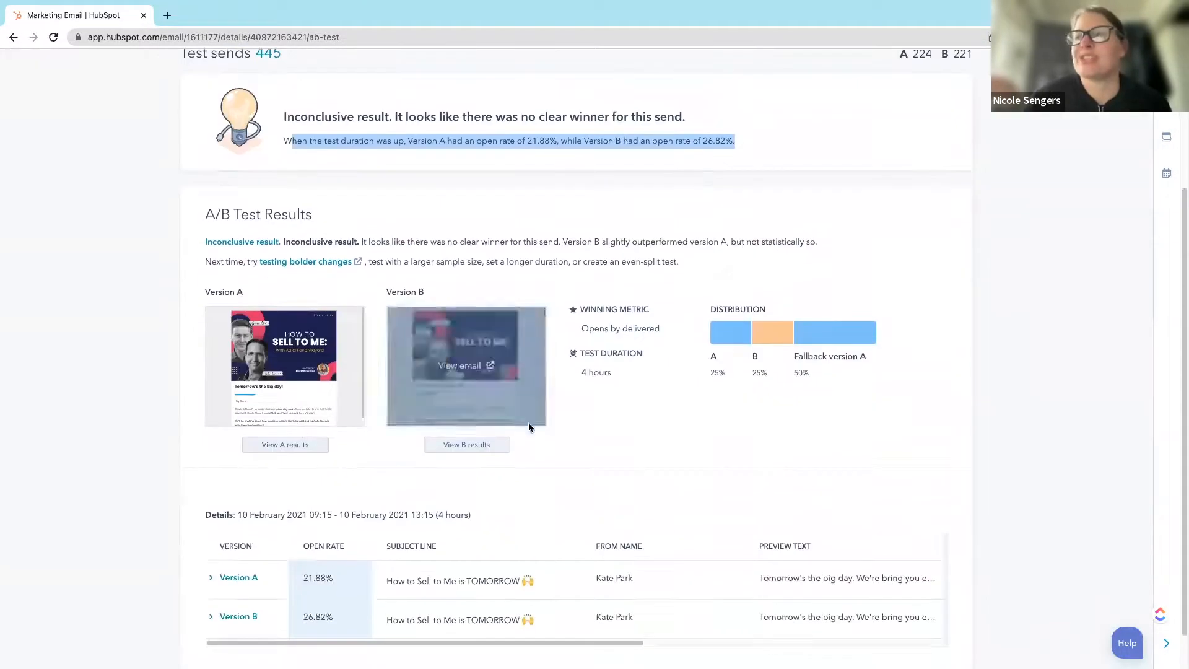
mouse_move(359, 372)
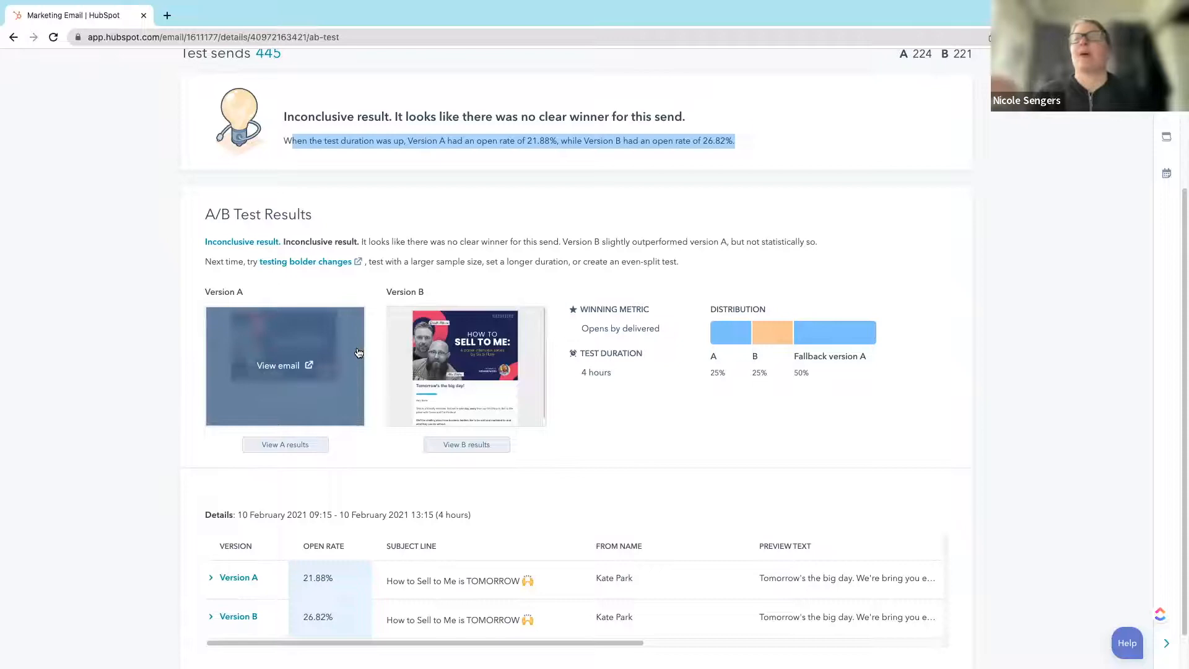
scroll(353, 359, "up", 1)
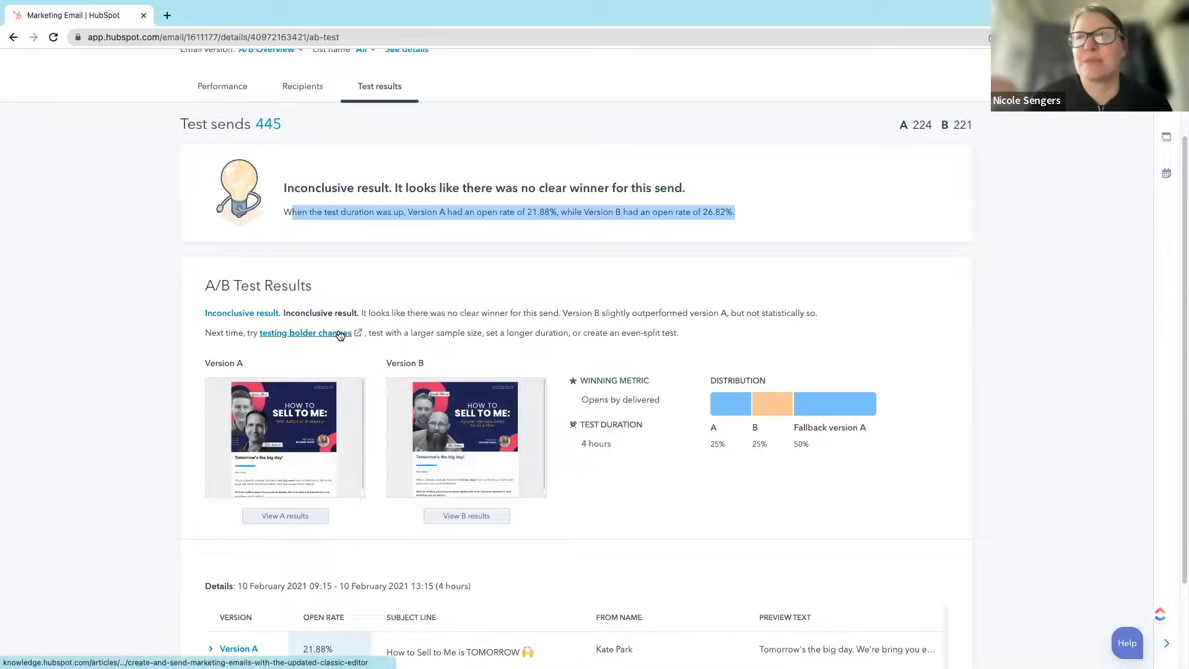
scroll(340, 335, "up", 3)
Step: Return to all emails and create an automated email named "ab" from the custom 1 Column template
left_click(223, 103)
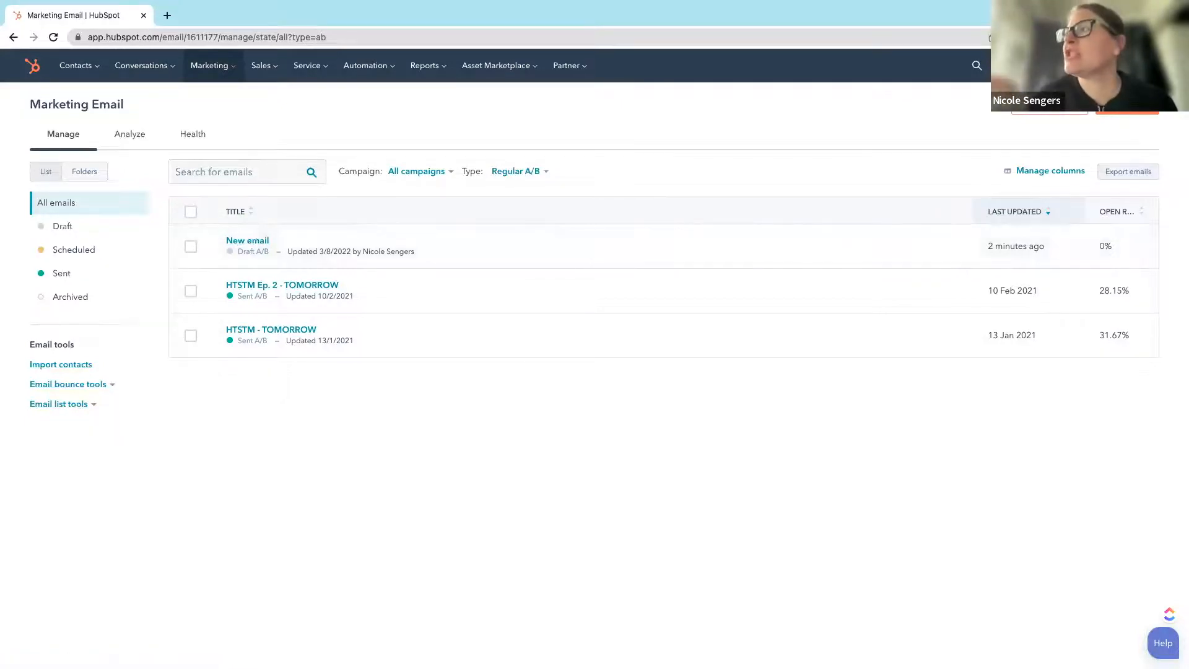
left_click(1127, 105)
left_click(584, 310)
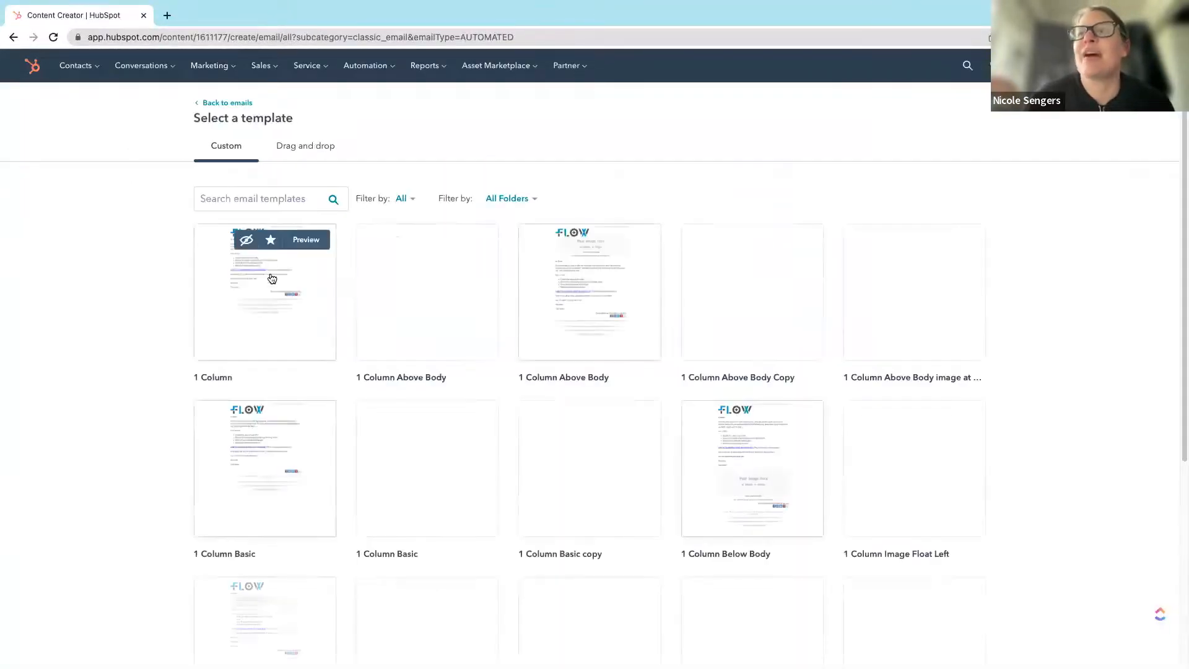
left_click(262, 315)
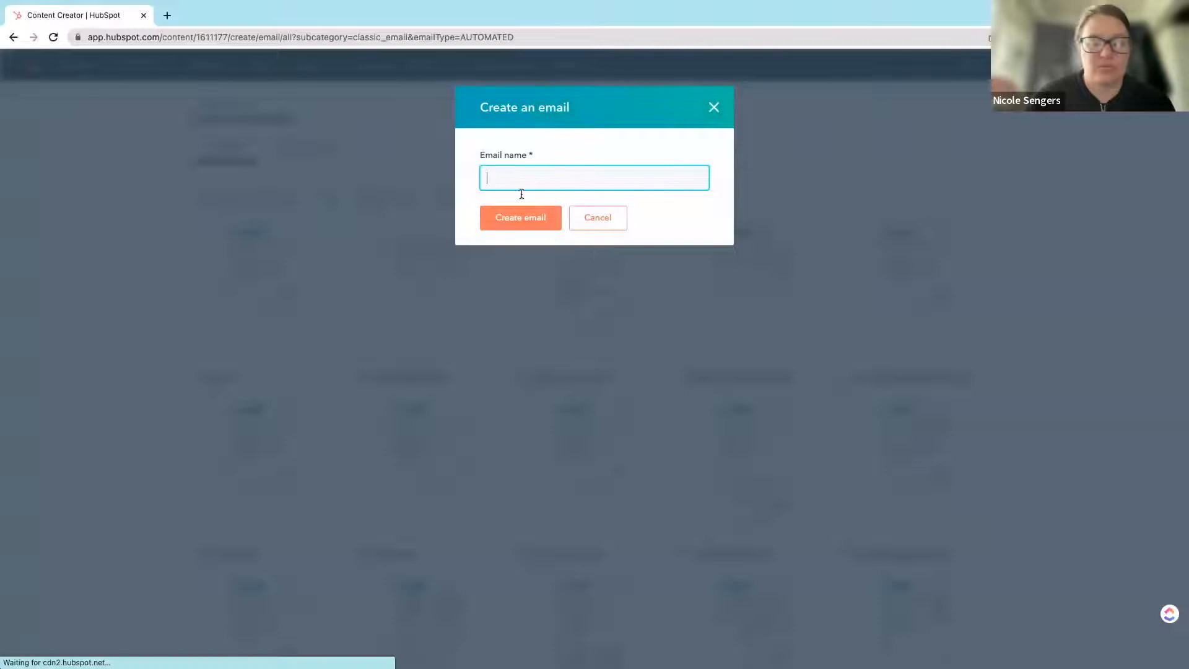
type("ab")
left_click(534, 225)
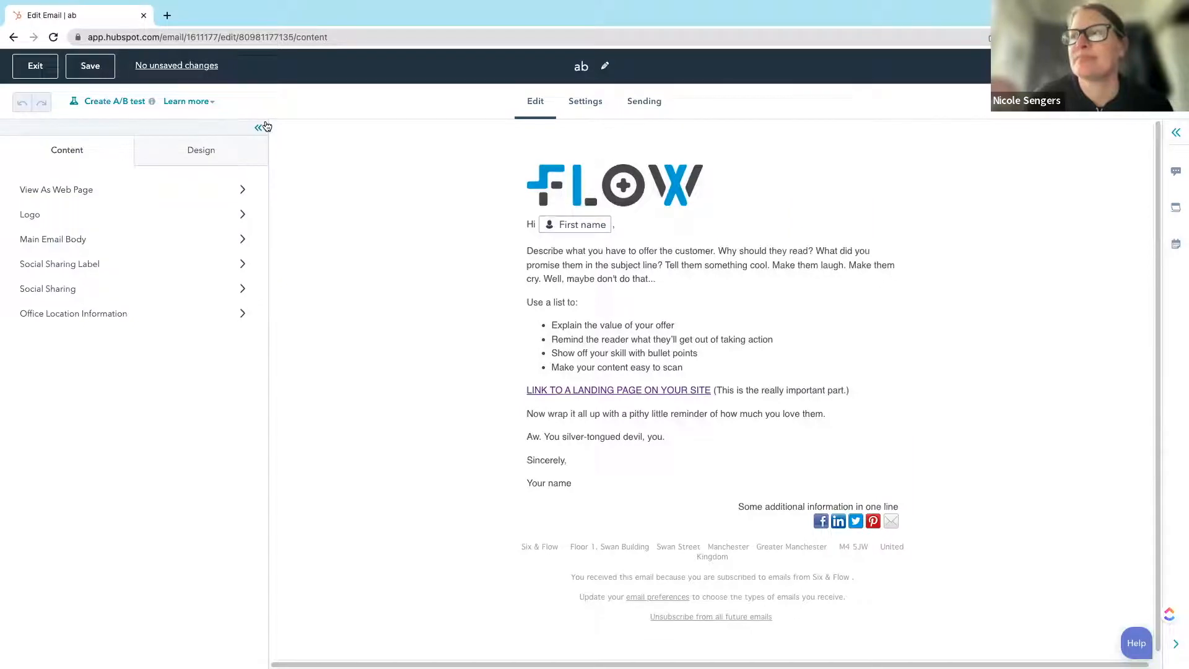
Step: Switch to the slide presentation and advance to the slide on testable elements for open rates and click rates
key("super+Tab")
key("Right")
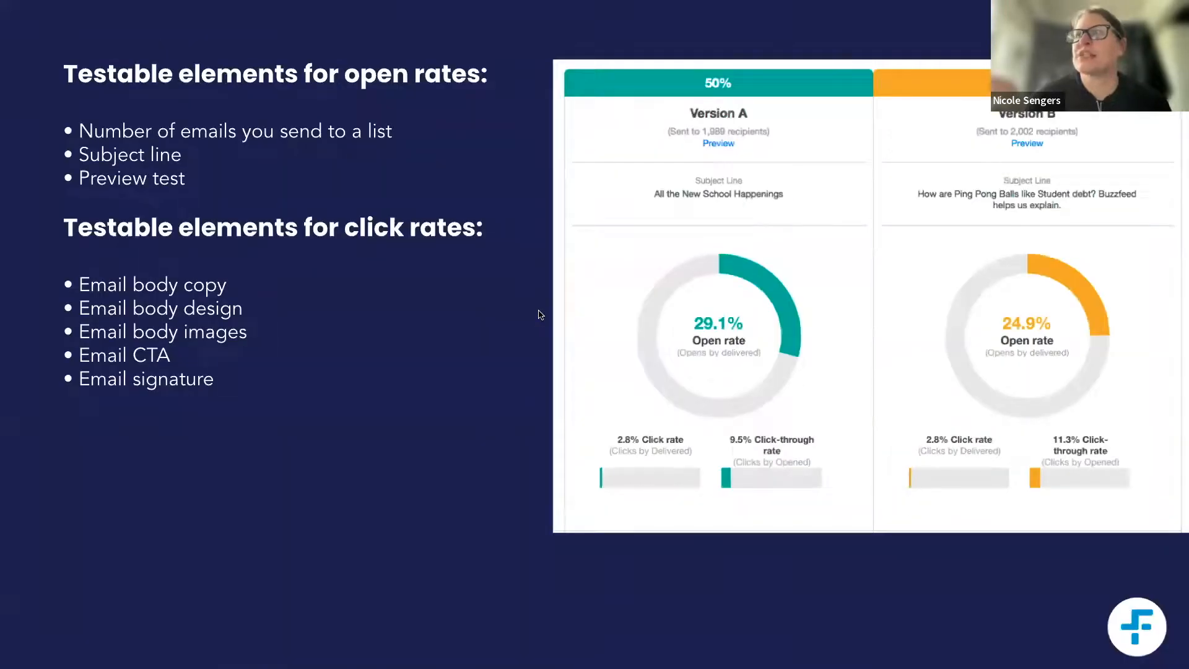